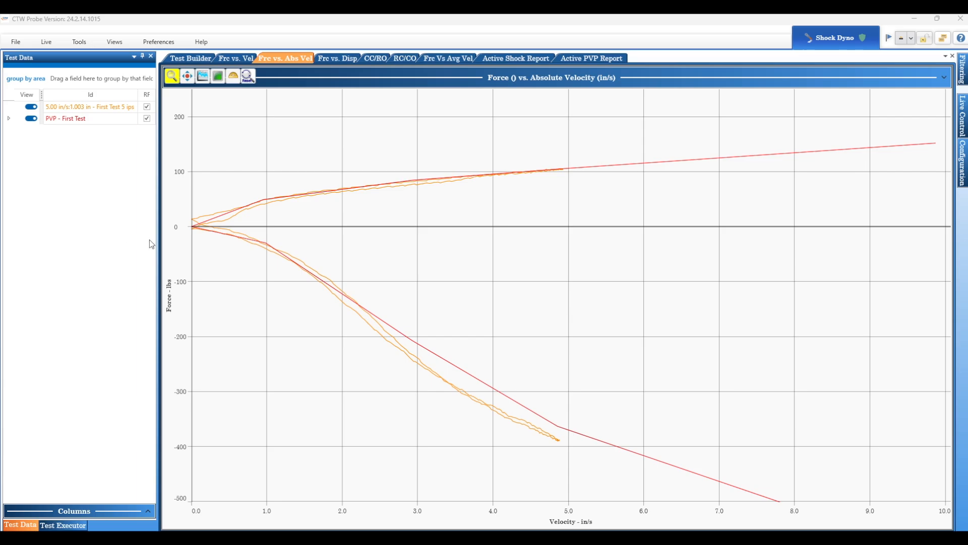
- Hide the PVP - First Test curve on the Force vs. Absolute Velocity graph, and show it again
click(31, 118)
click(32, 119)
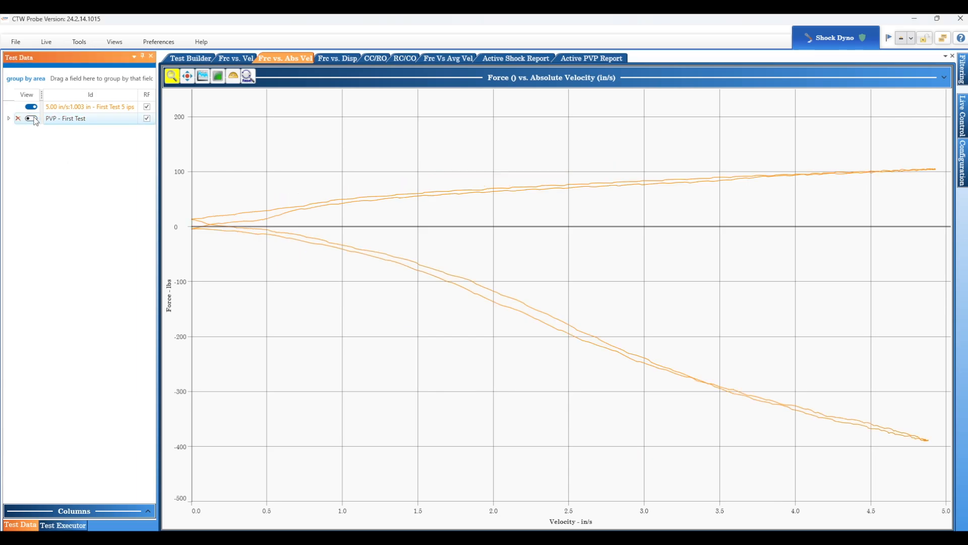
click(32, 119)
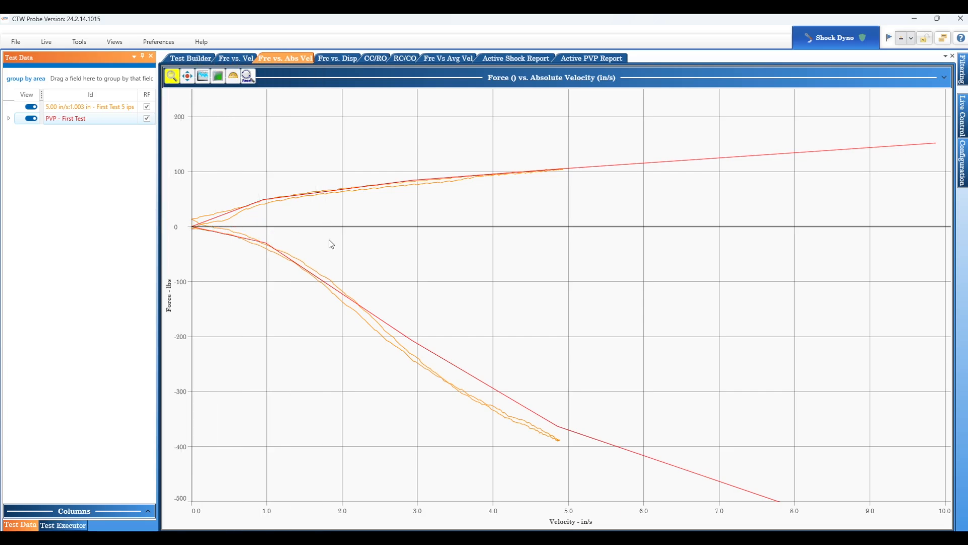
- Widen the test data panel and examine the ids of the First Test 5 ips and PVP - First Test runs
drag(331, 244, 327, 242)
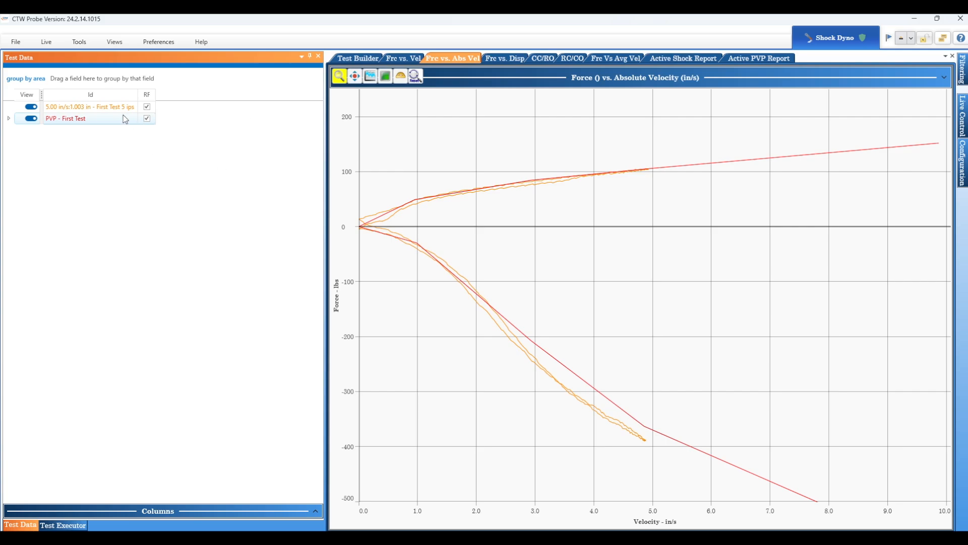
click(63, 109)
click(62, 118)
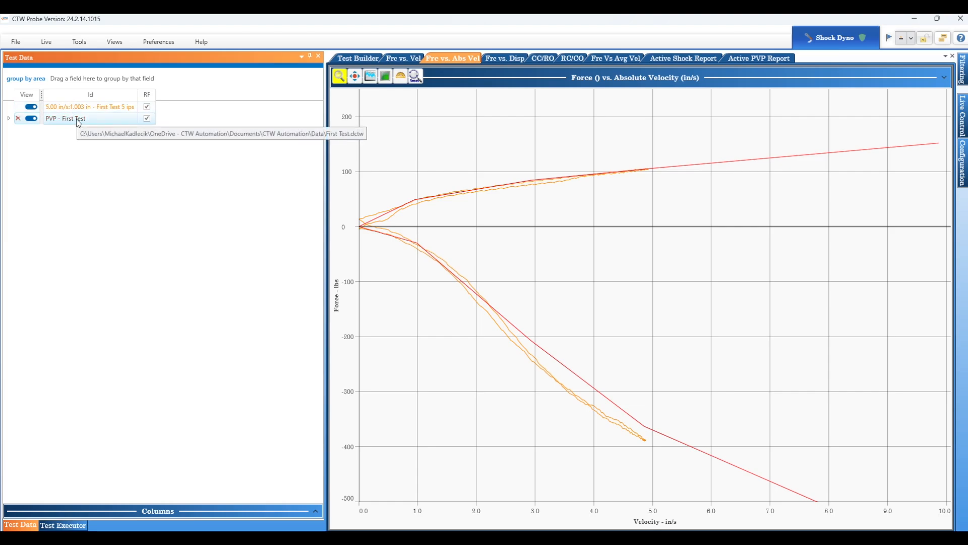
click(88, 109)
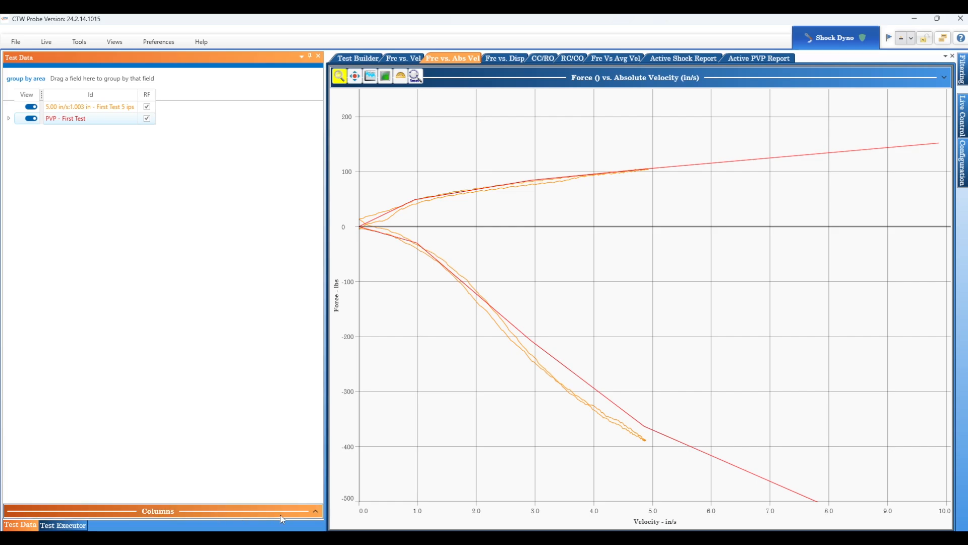
- Show the Rod Force, Rod Diameter and Gas Pressure columns in the test data, and widen the panel to fit them
click(315, 510)
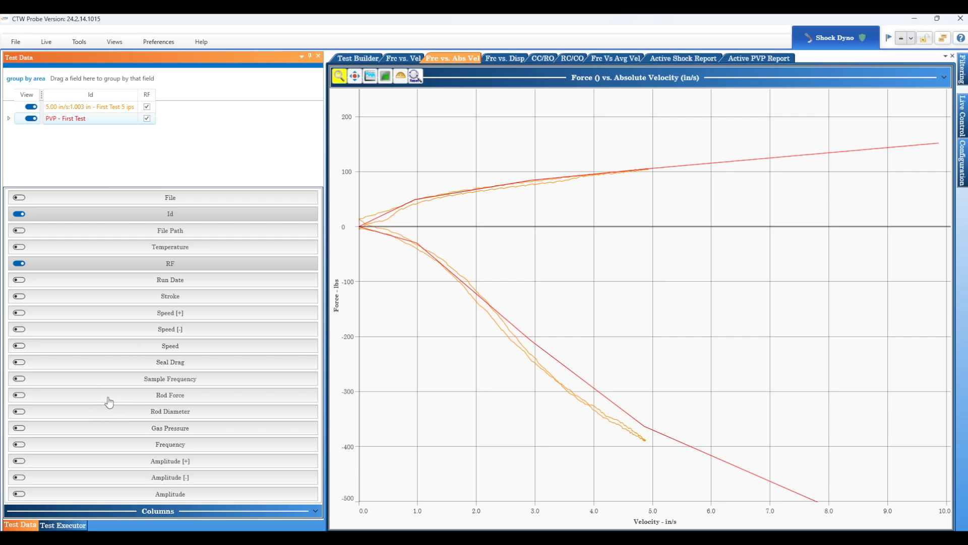
click(20, 395)
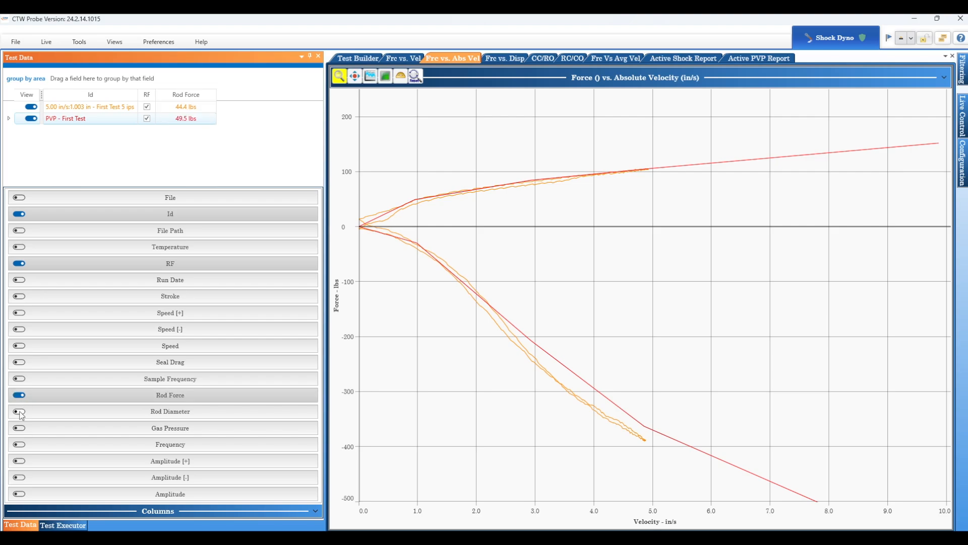
click(20, 412)
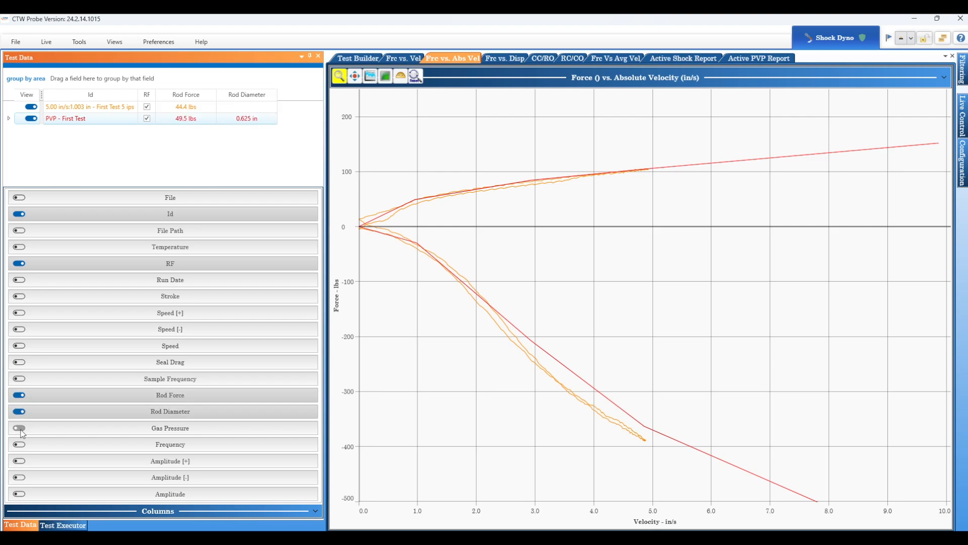
click(21, 429)
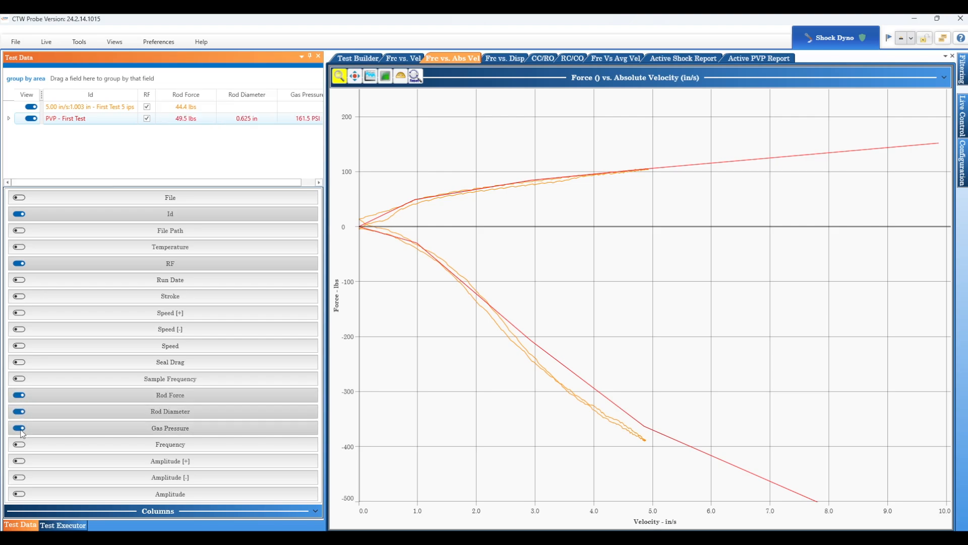
click(314, 512)
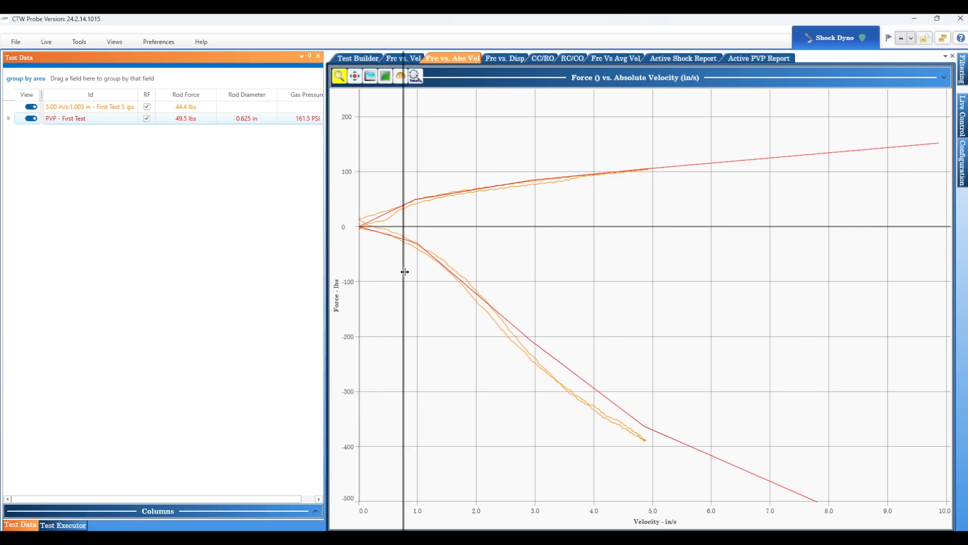
drag(326, 271, 466, 272)
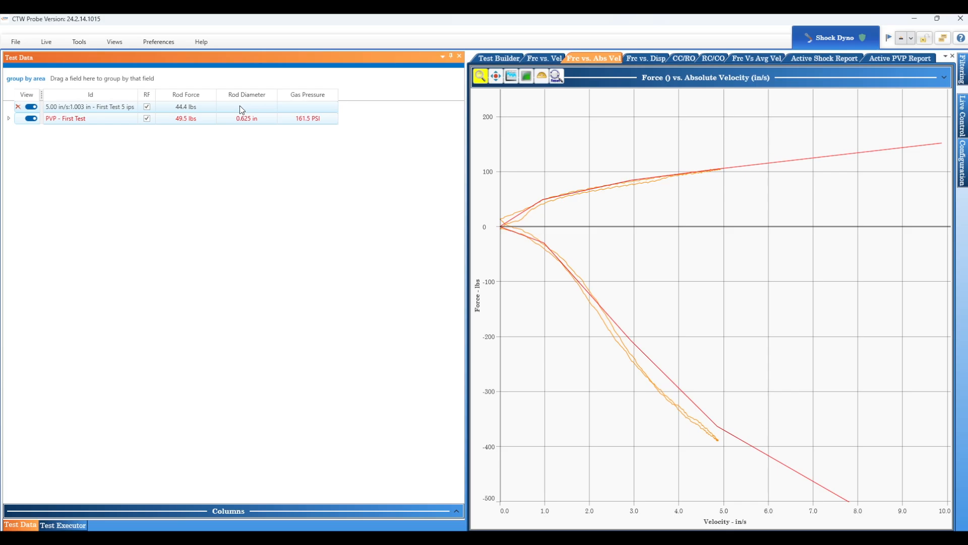
- Look at the Set Rod Diameter command in the Test Builder, and expand the PVP - First Test entry in the test data
click(508, 57)
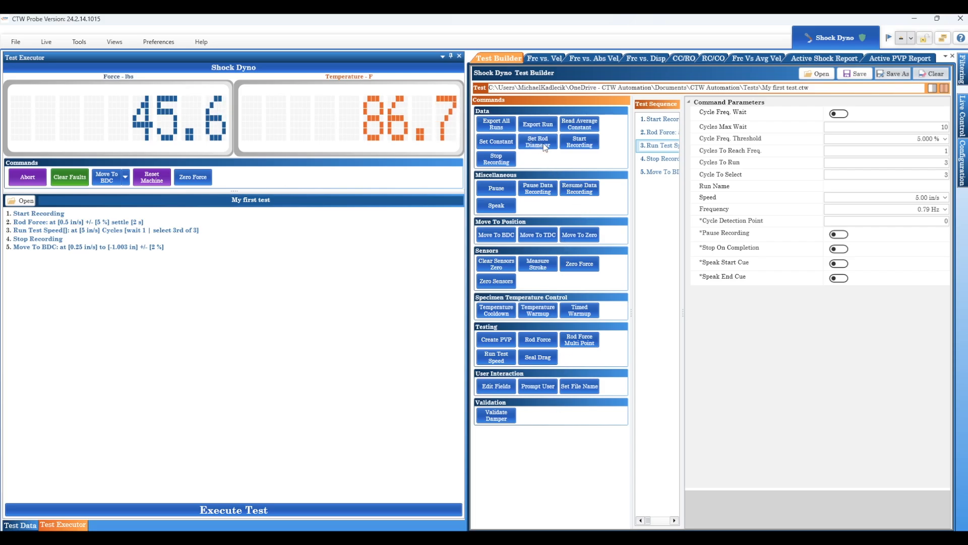
click(601, 56)
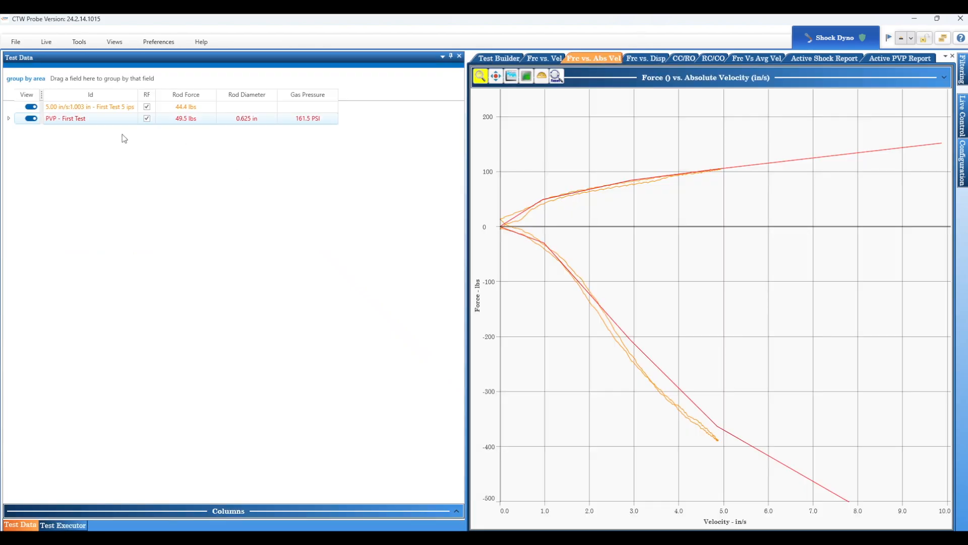
click(8, 118)
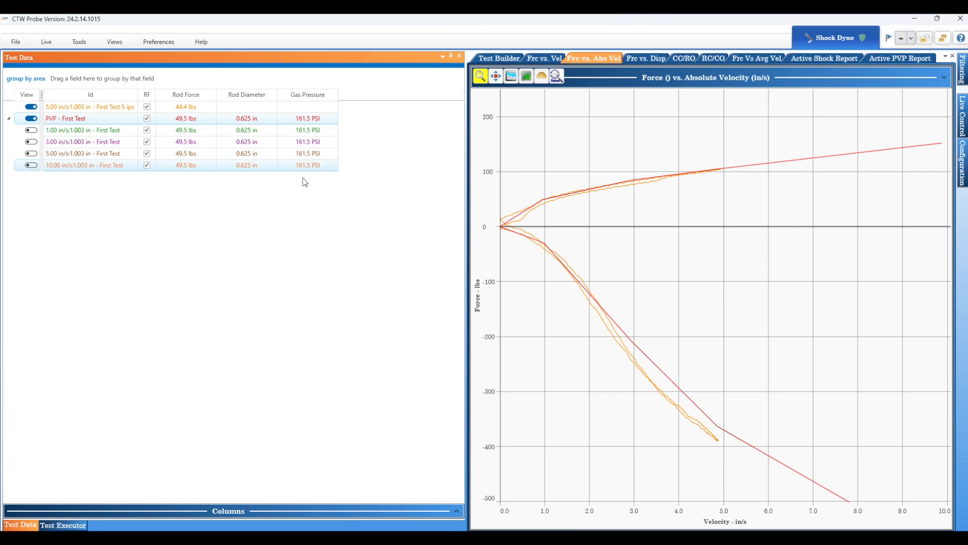
- Add the Temperature, Stroke and Speed columns to the test data list
click(455, 511)
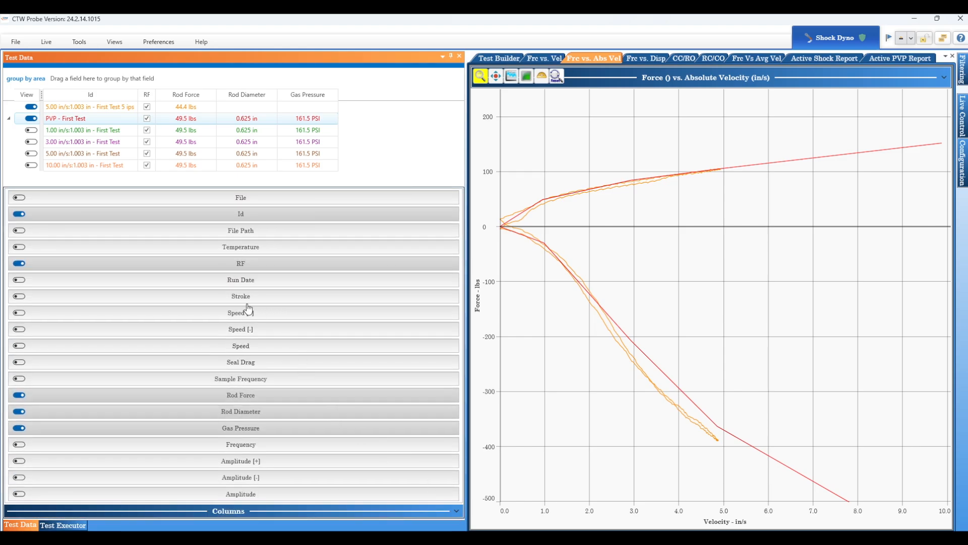
click(19, 247)
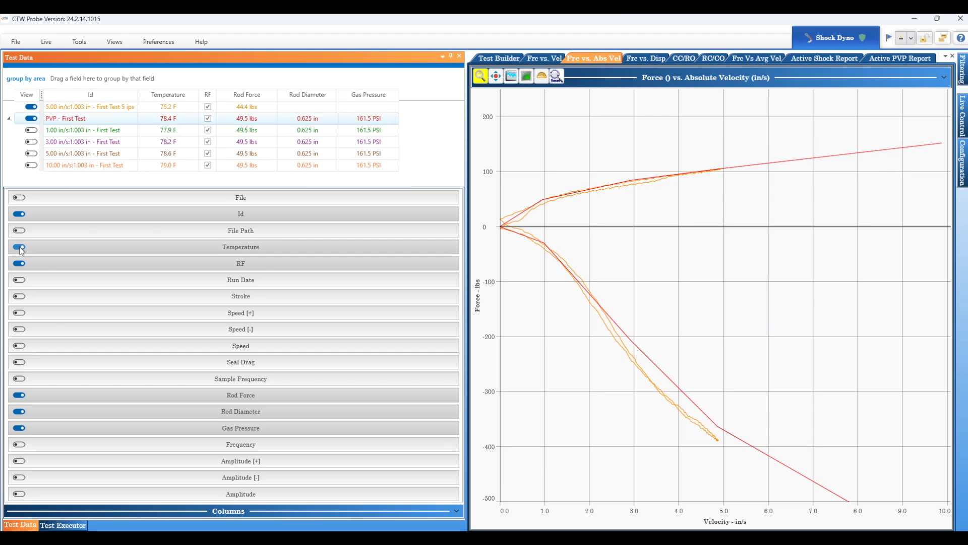
click(20, 297)
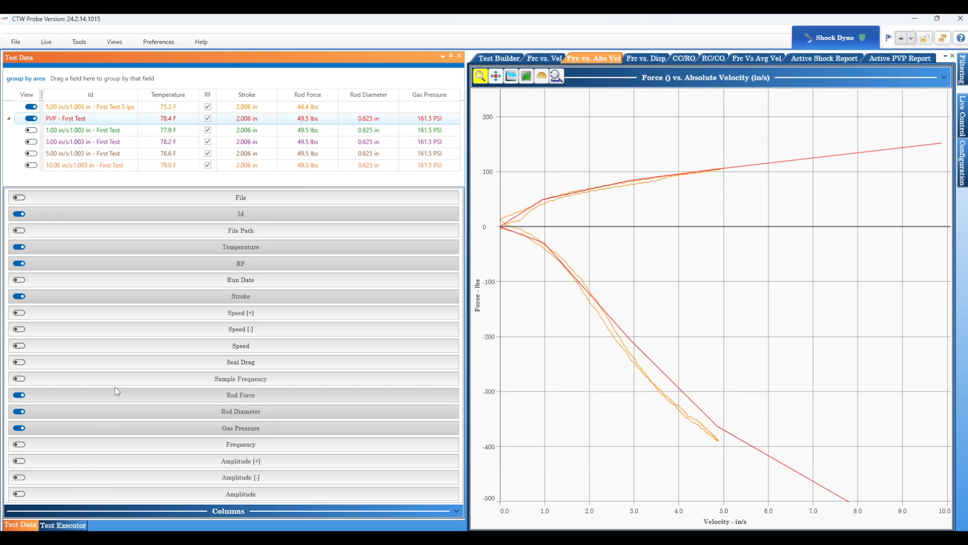
click(20, 345)
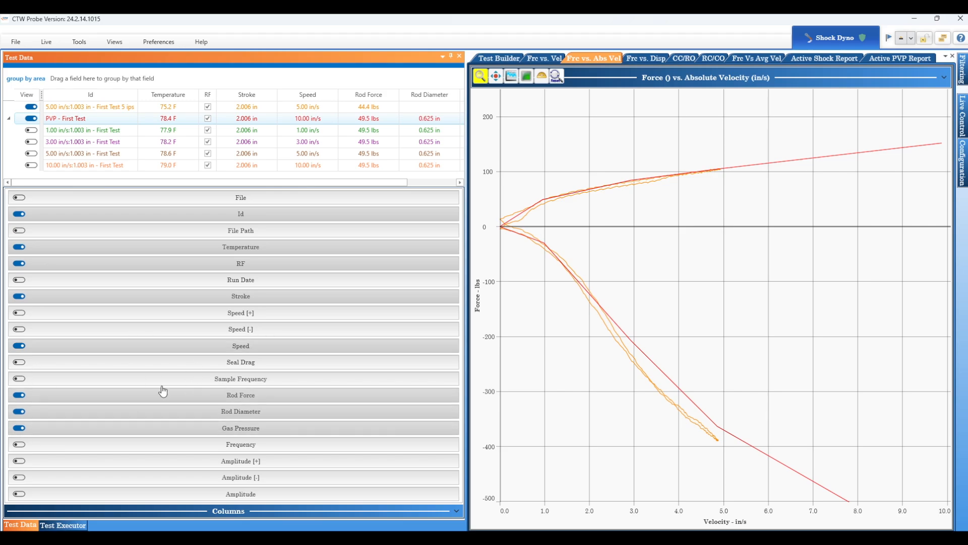
- Hide the Gas Pressure, Rod Diameter, Rod Force, Speed, Stroke and Temperature columns, and narrow the test data panel
click(17, 429)
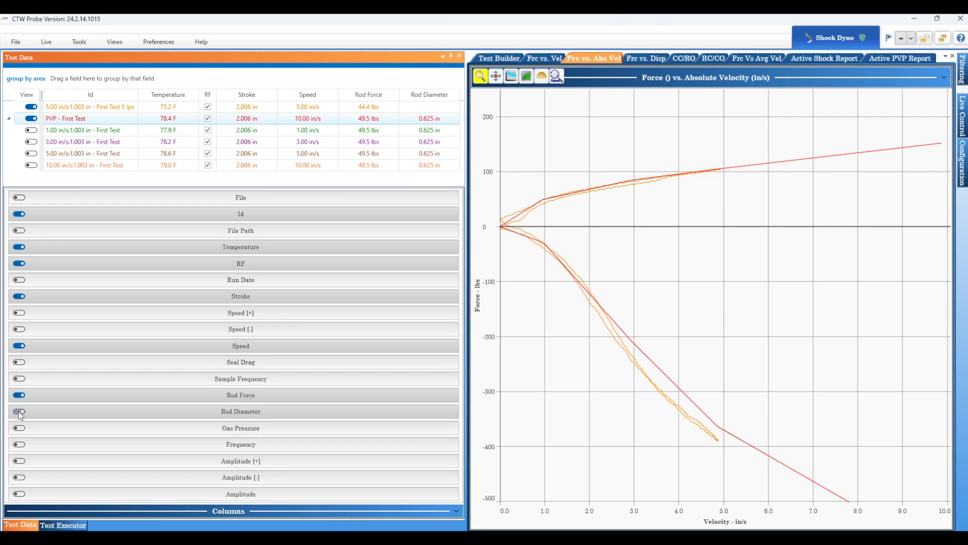
click(20, 412)
click(20, 396)
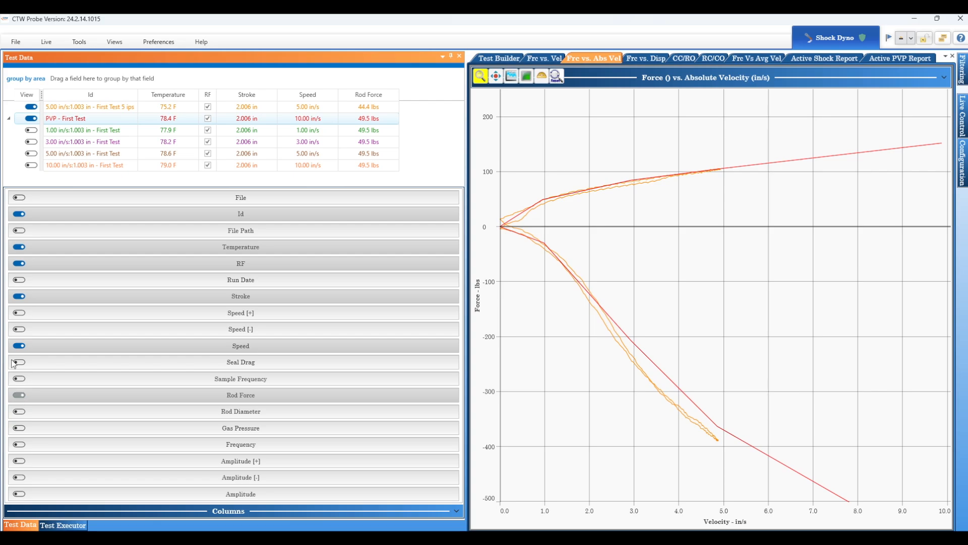
click(19, 346)
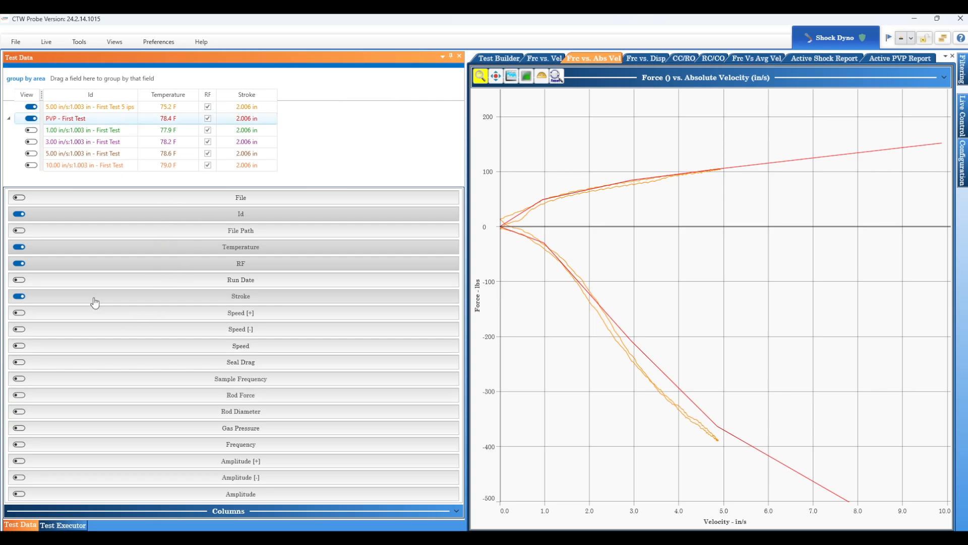
click(19, 297)
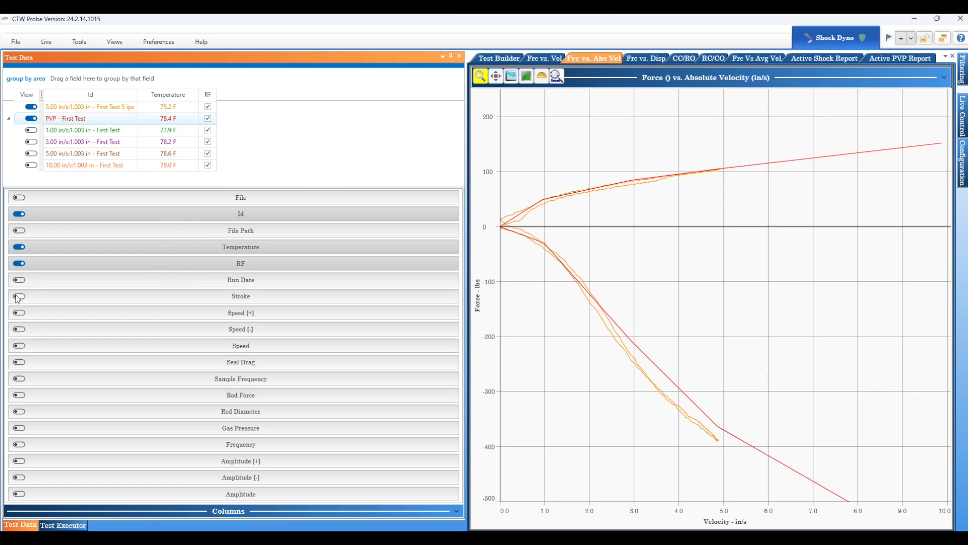
click(18, 247)
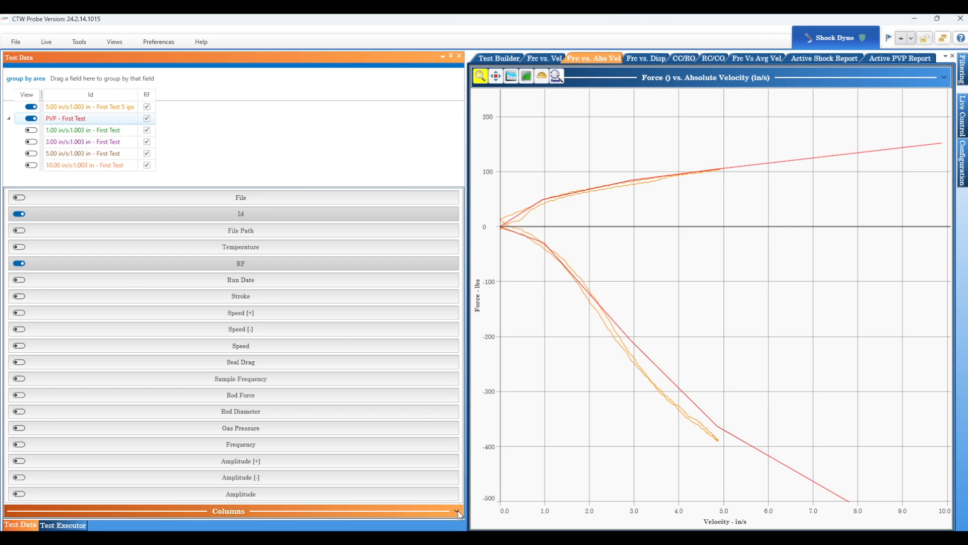
click(457, 511)
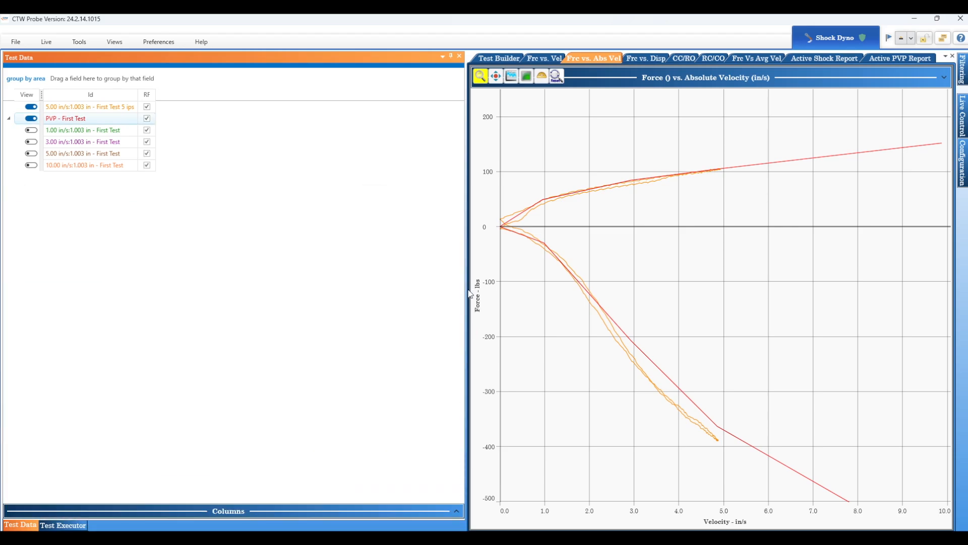
drag(469, 294, 172, 309)
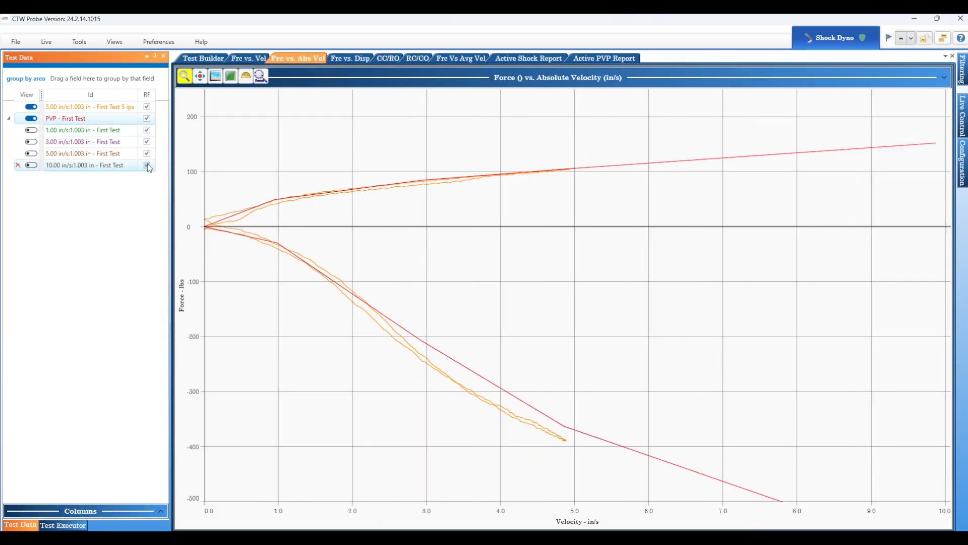
- Compare the First Test 5 ips curve with its RF option off and on, leaving RF enabled
click(146, 108)
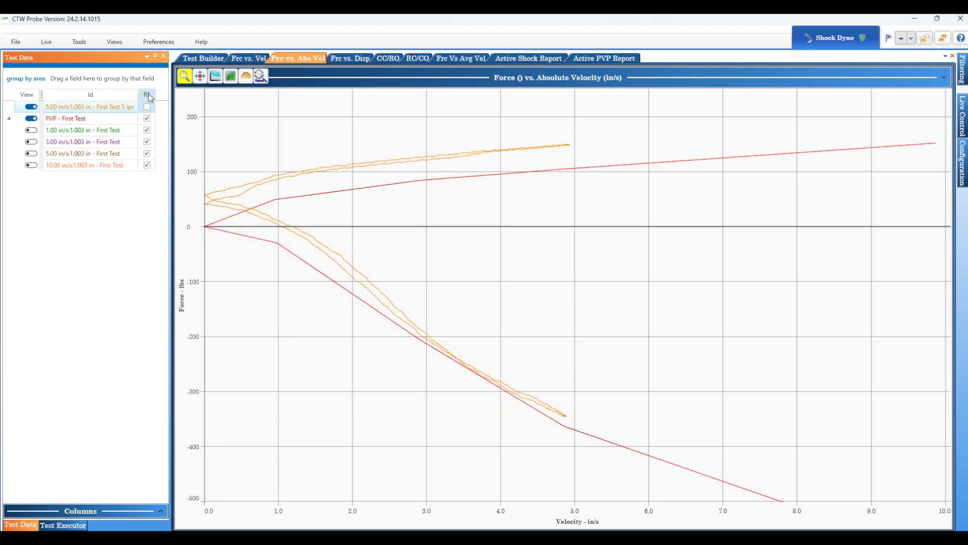
click(146, 106)
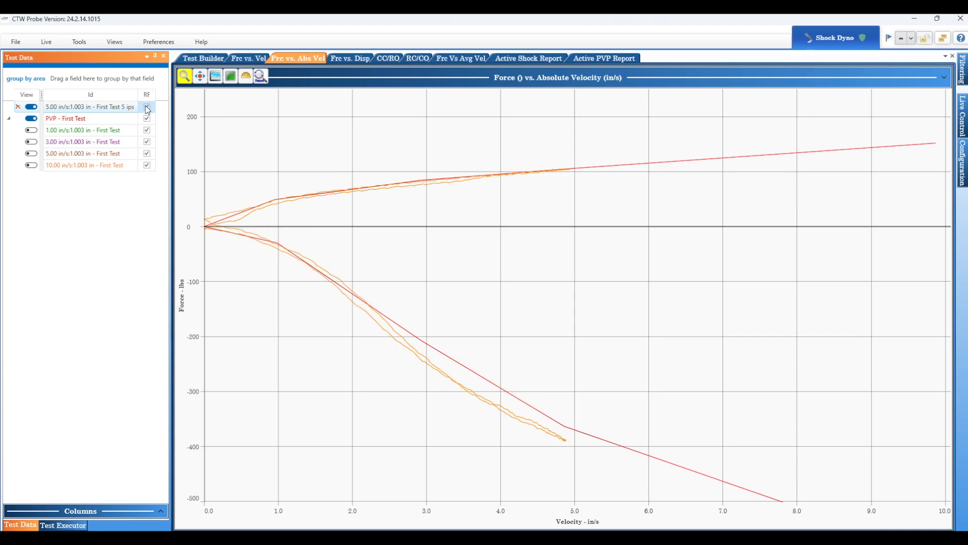
click(147, 107)
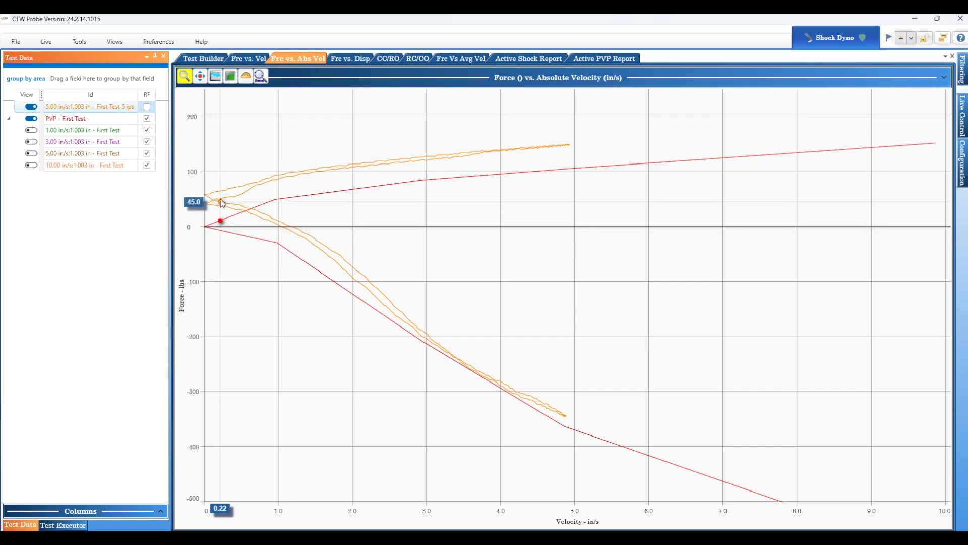
mouse_move(222, 203)
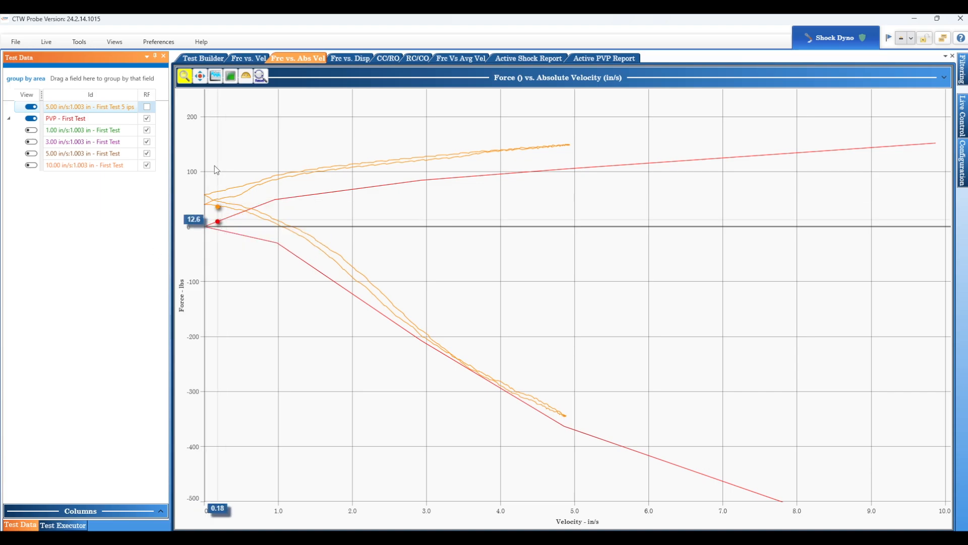
click(148, 108)
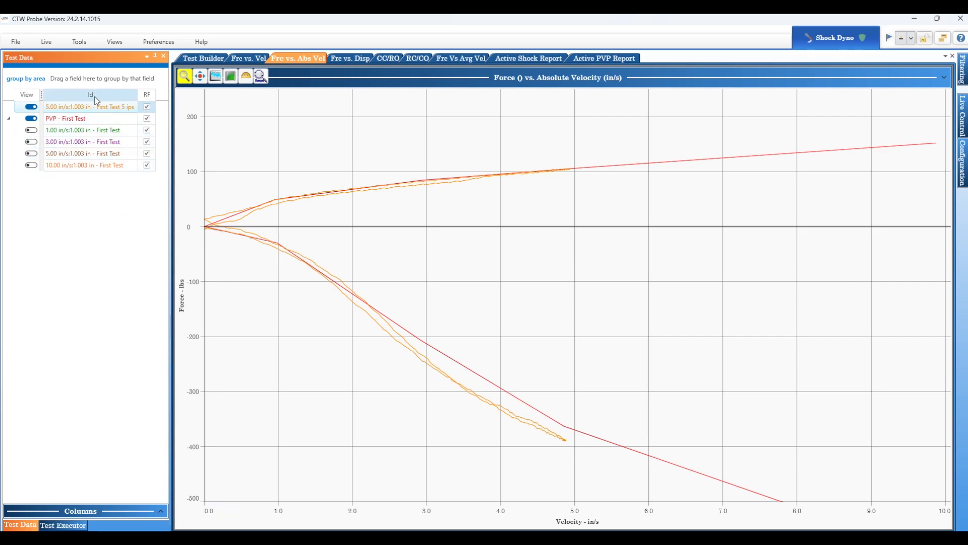
- Widen the test data panel slightly, group the runs by Id, and expand both groups
drag(171, 136, 231, 139)
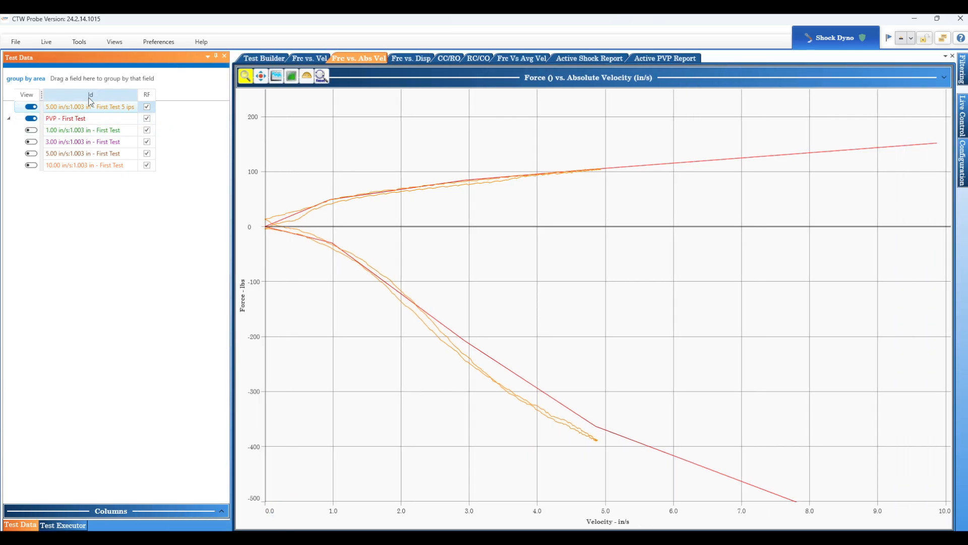
drag(89, 101, 44, 75)
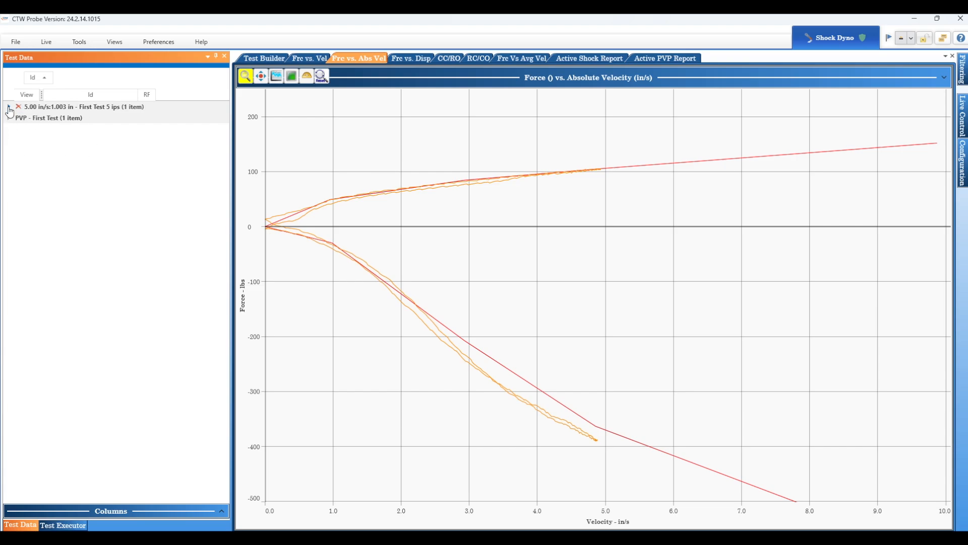
click(8, 107)
click(8, 130)
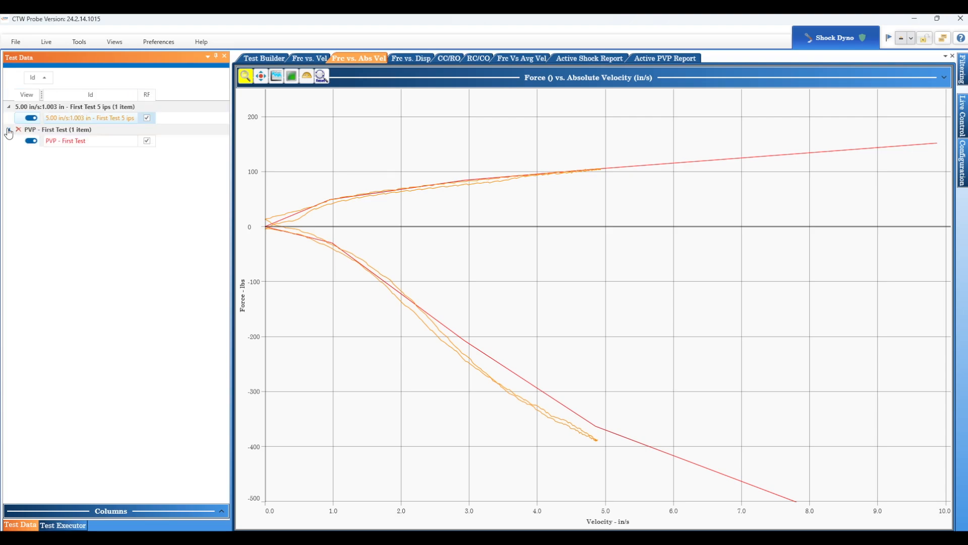
- Collapse the First Test 5 ips group and remove the Id grouping from the test data
click(8, 107)
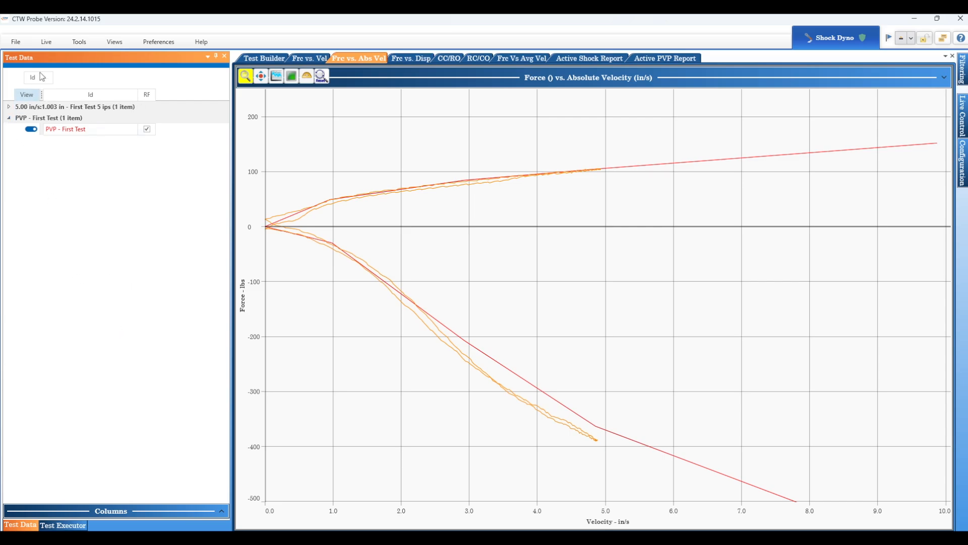
drag(34, 78, 4, 93)
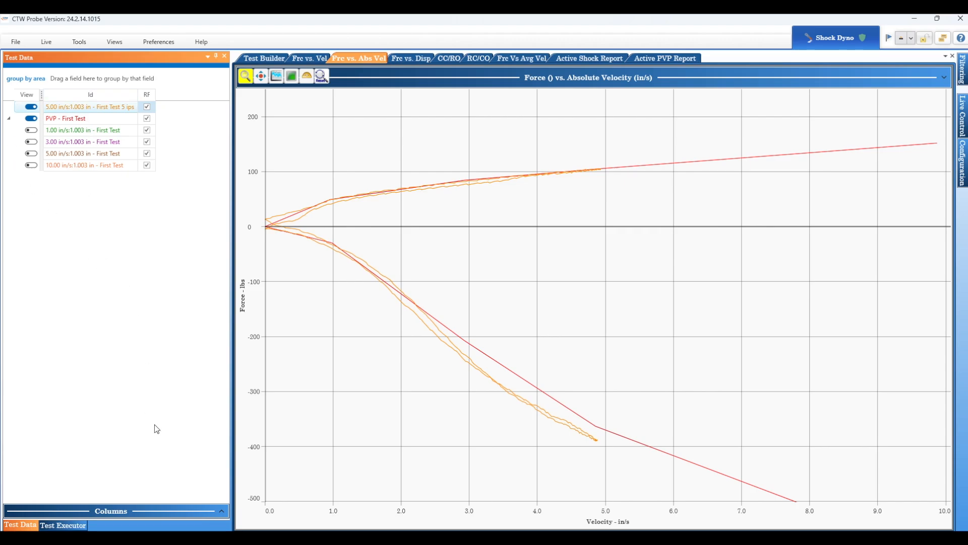
- Narrow the test data panel and show the 1, 3, 5 and 10 in/s First Test runs on the force versus absolute velocity graph
drag(228, 482, 167, 237)
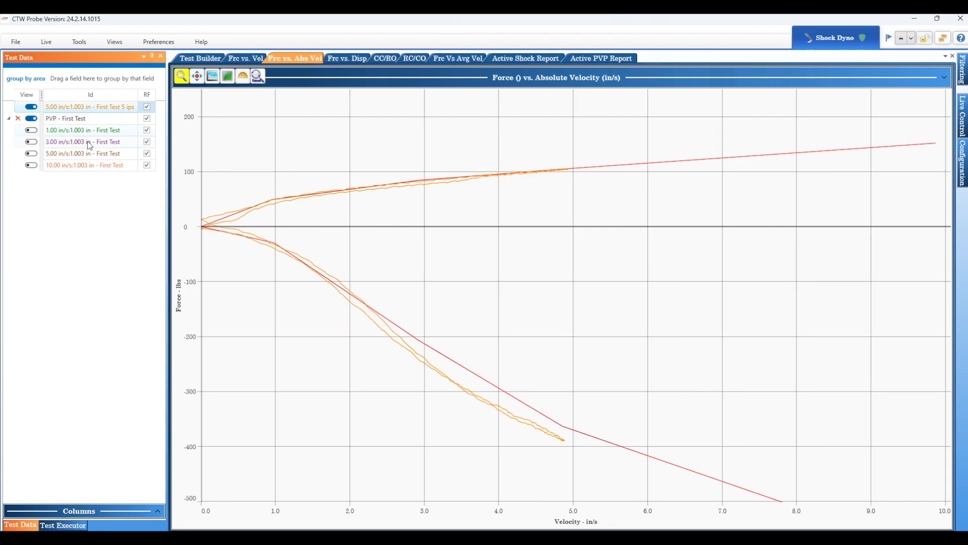
click(46, 133)
click(32, 130)
click(33, 143)
click(31, 154)
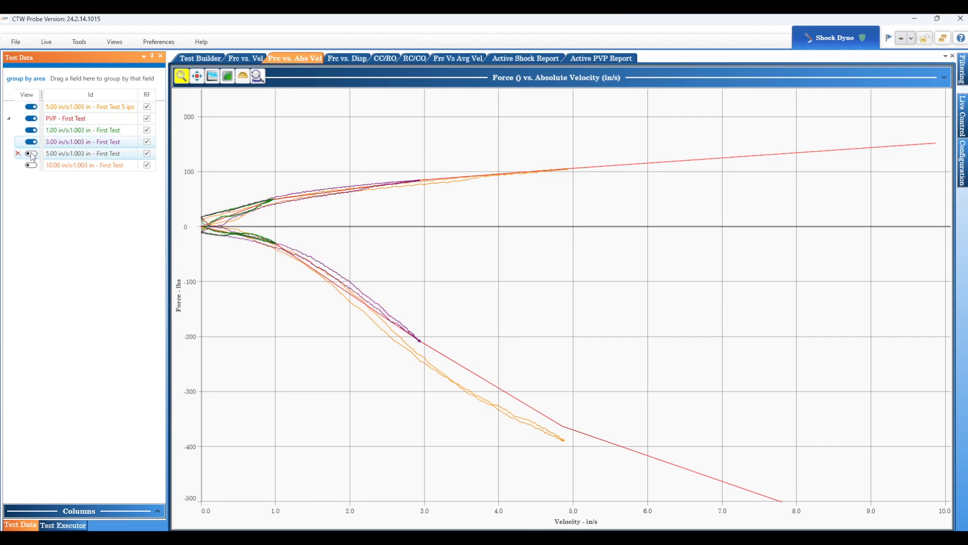
click(34, 166)
click(32, 165)
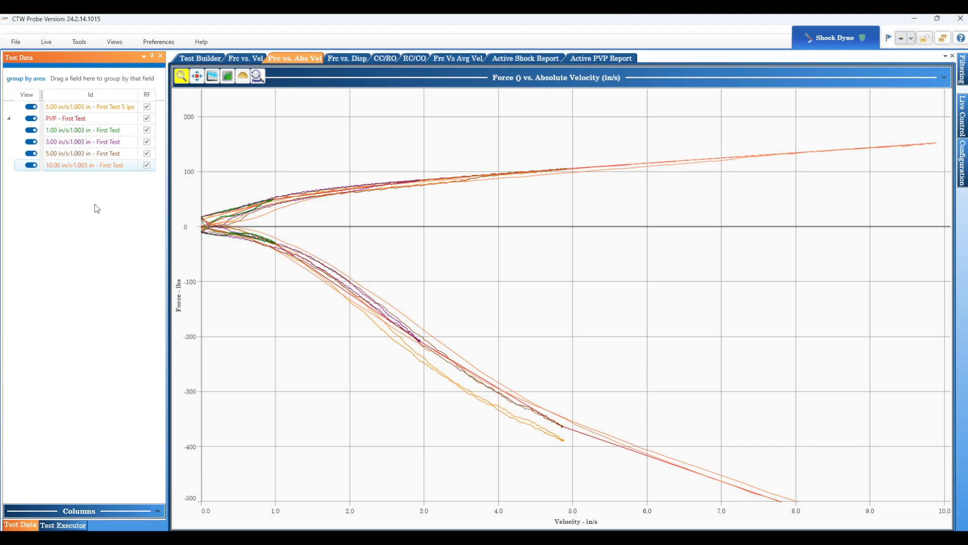
- Set the color options to color items from the same file the same color, and apply the change
mouse_move(94, 119)
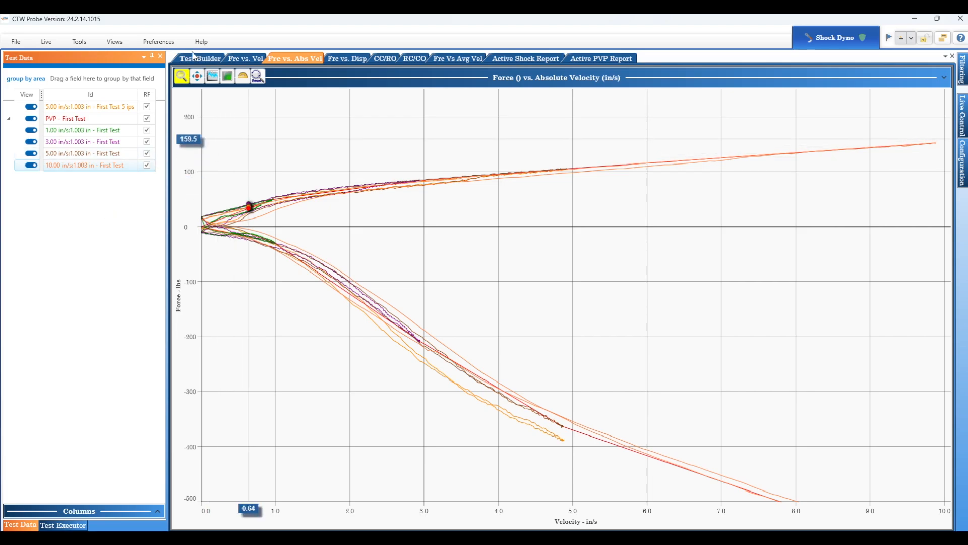
click(160, 42)
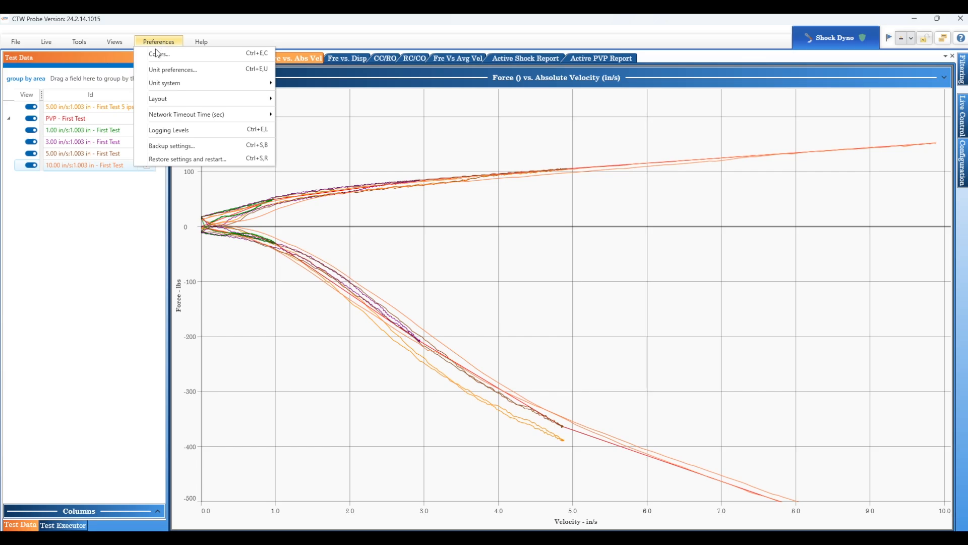
click(155, 53)
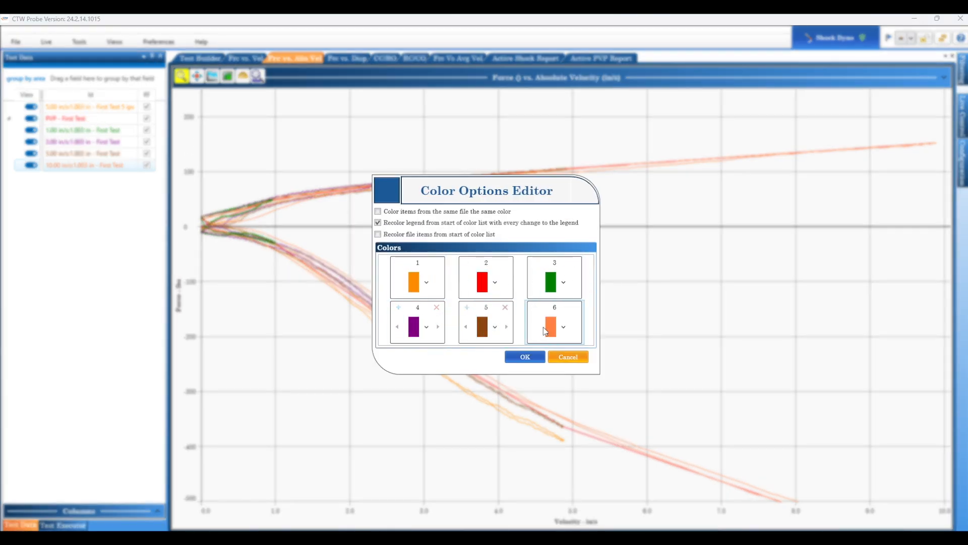
click(378, 212)
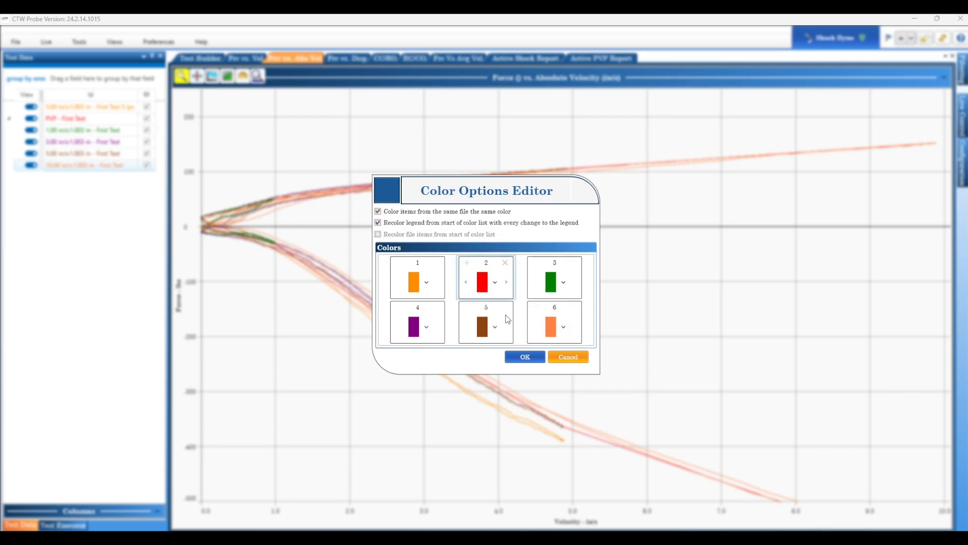
click(535, 359)
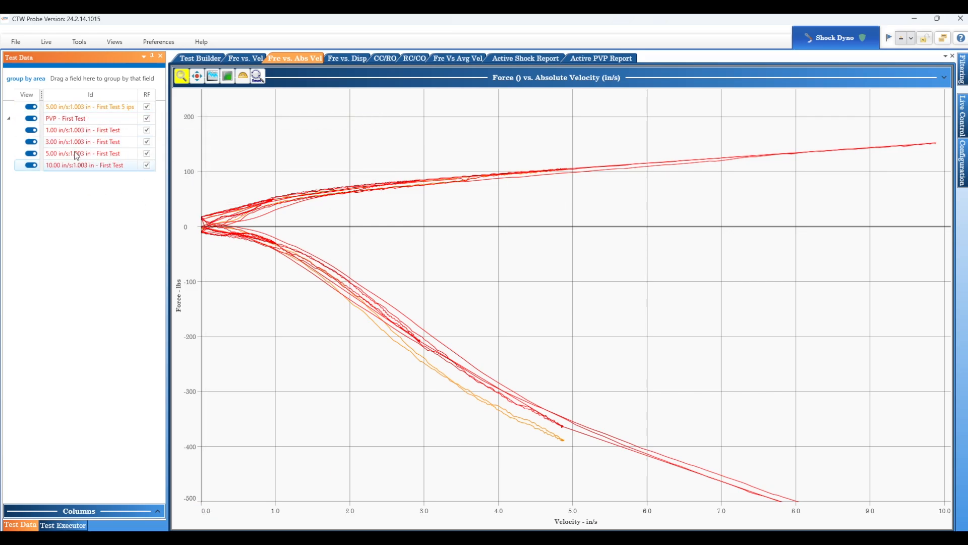
- Hide the PVP - First Test curve from the graph
click(31, 119)
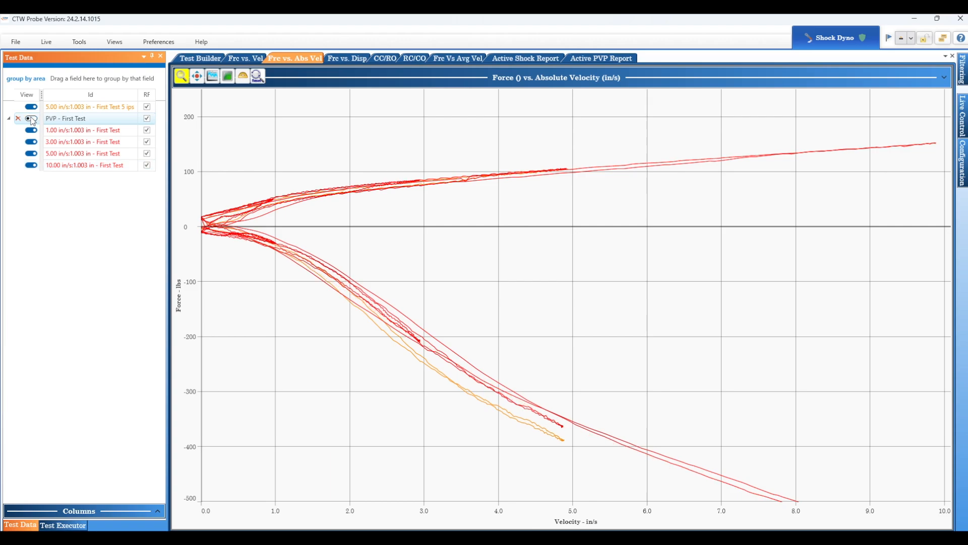